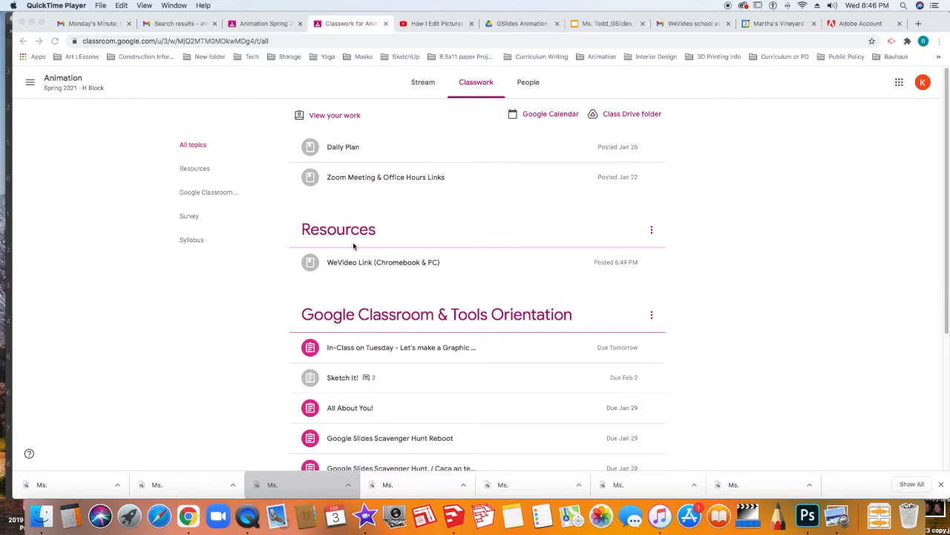
# Open the sign-up link in the WeVideo Link (Chromebook & PC) material under Resources in the Animation class
pyautogui.click(380, 268)
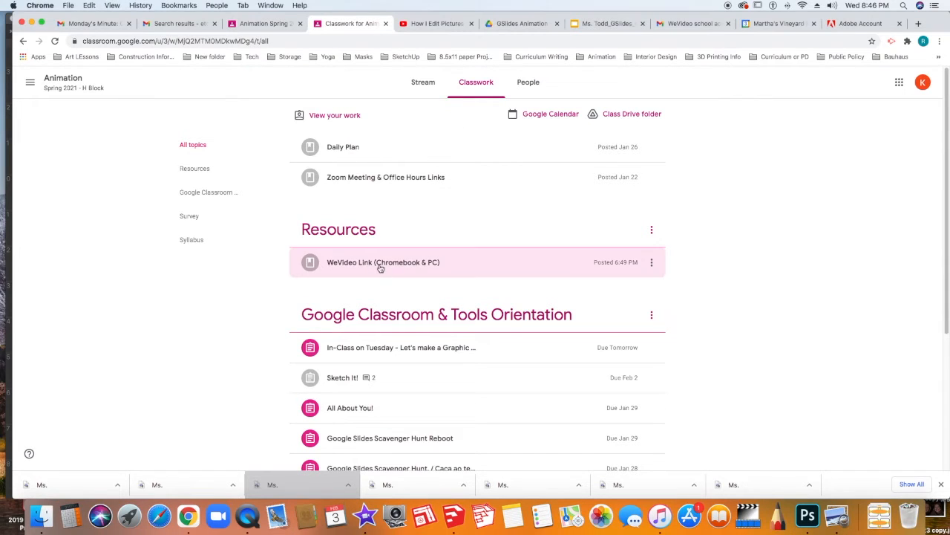
pyautogui.click(380, 266)
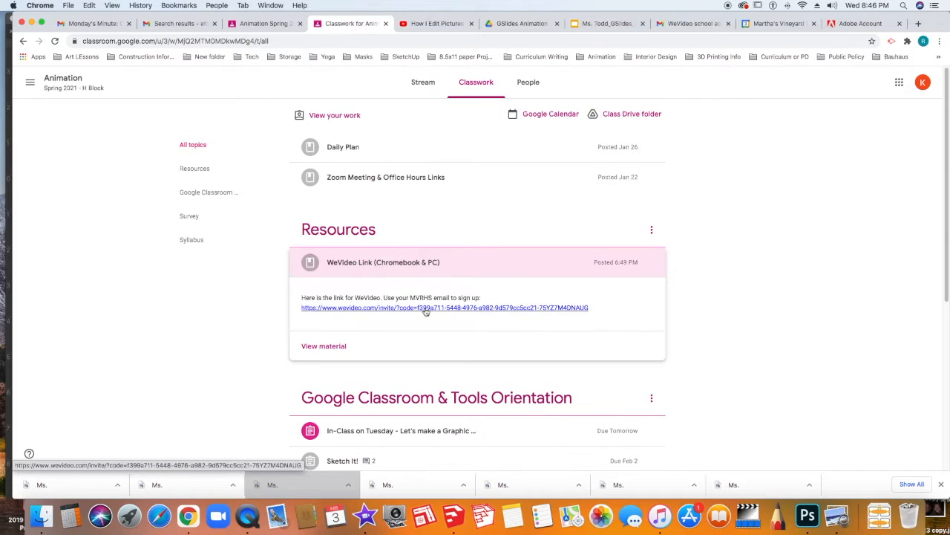
pyautogui.click(426, 309)
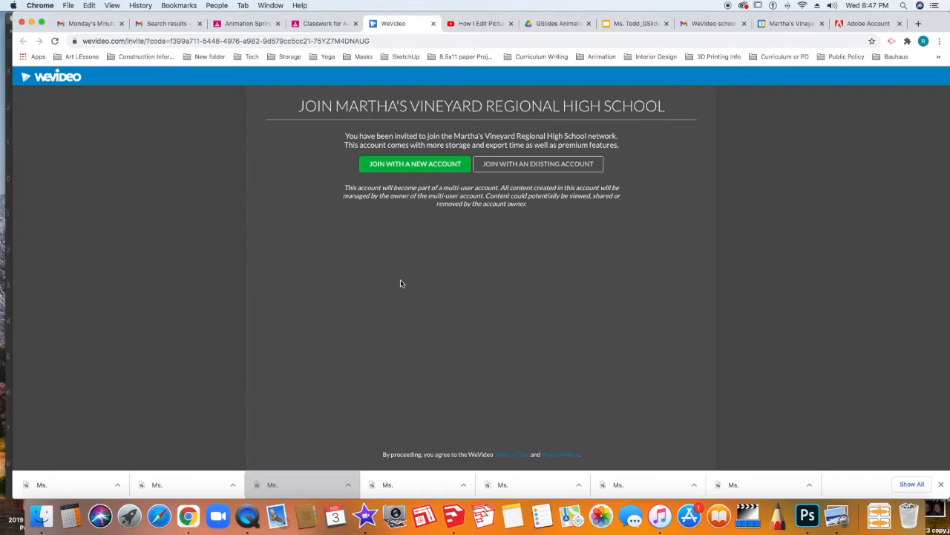
# Join the school's WeVideo network with a new account using the student's Google account, and complete the sign-up through to the dashboard
pyautogui.click(410, 165)
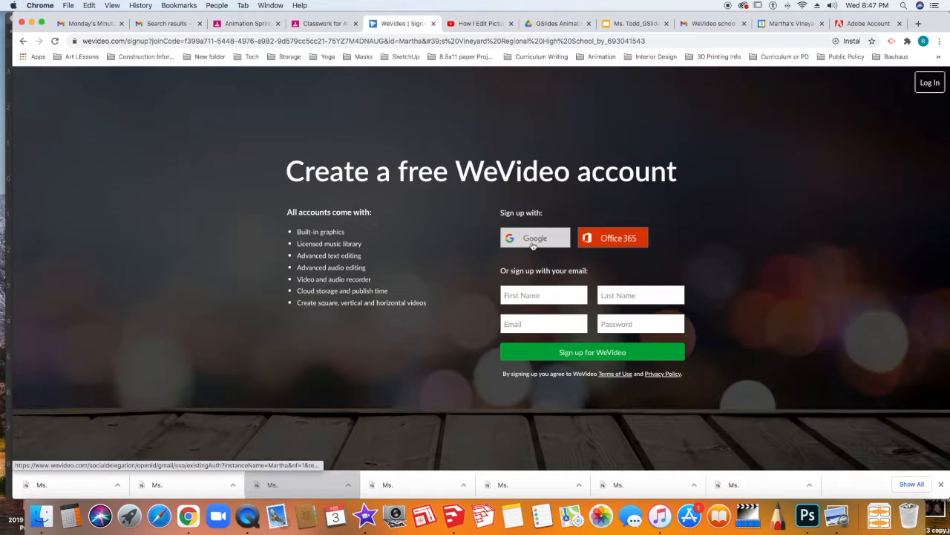
pyautogui.click(533, 239)
pyautogui.click(420, 319)
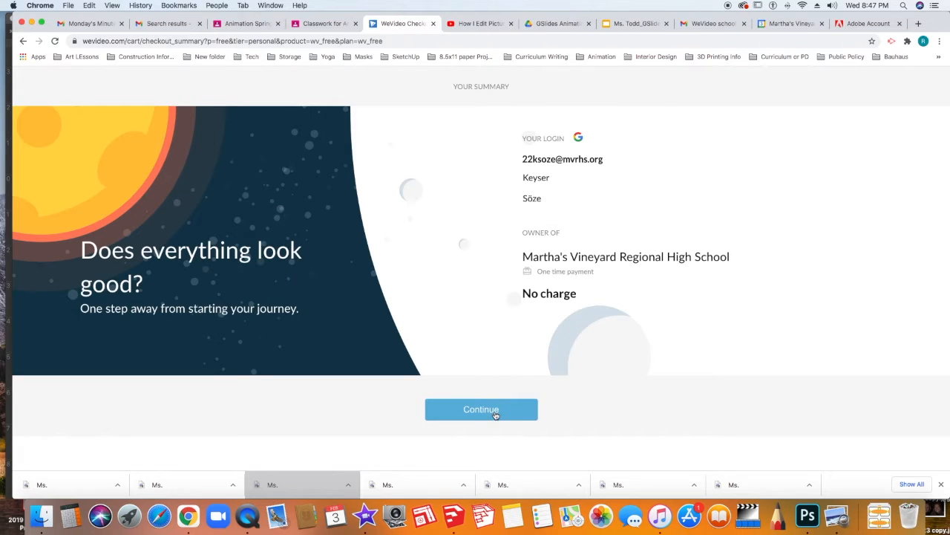
pyautogui.click(495, 413)
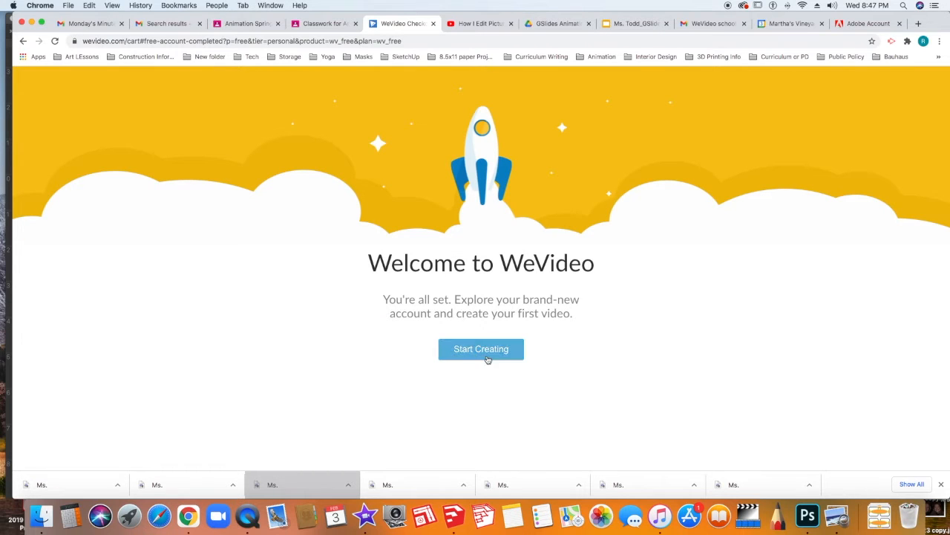
pyautogui.click(487, 360)
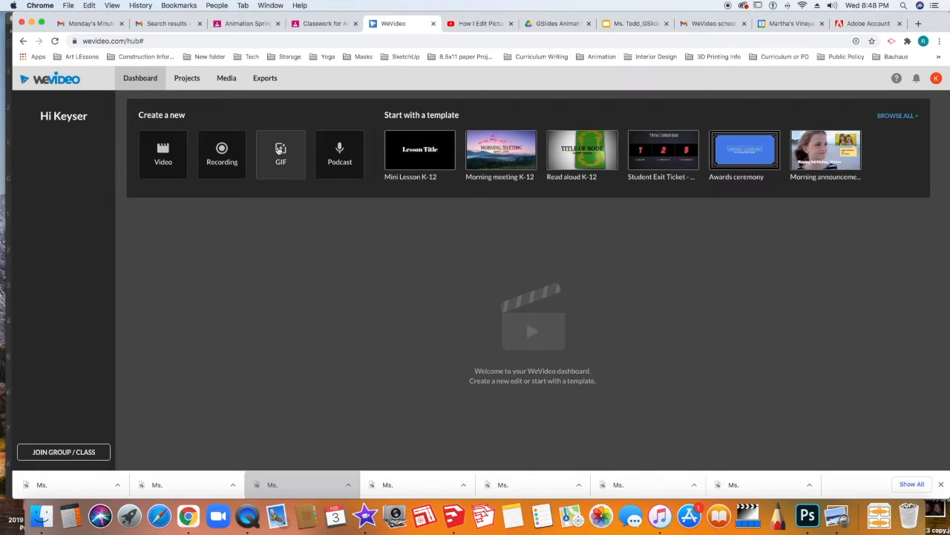
# Create a new GIF project and change its format to Square 1:1
pyautogui.click(282, 155)
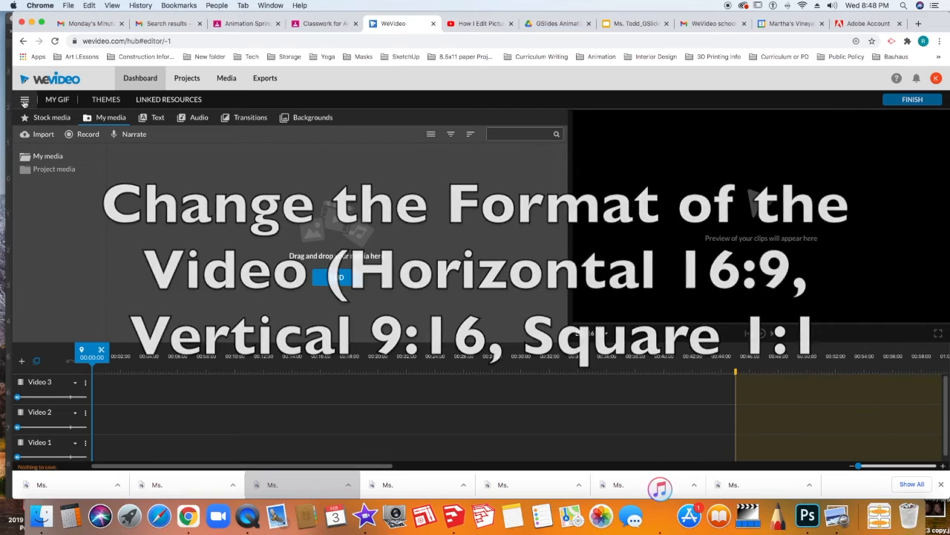
pyautogui.click(24, 101)
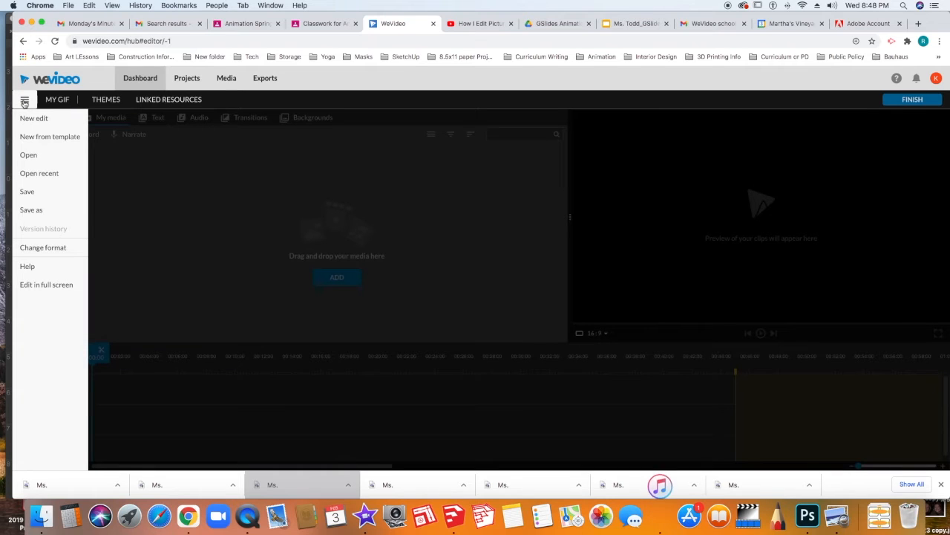
pyautogui.click(43, 248)
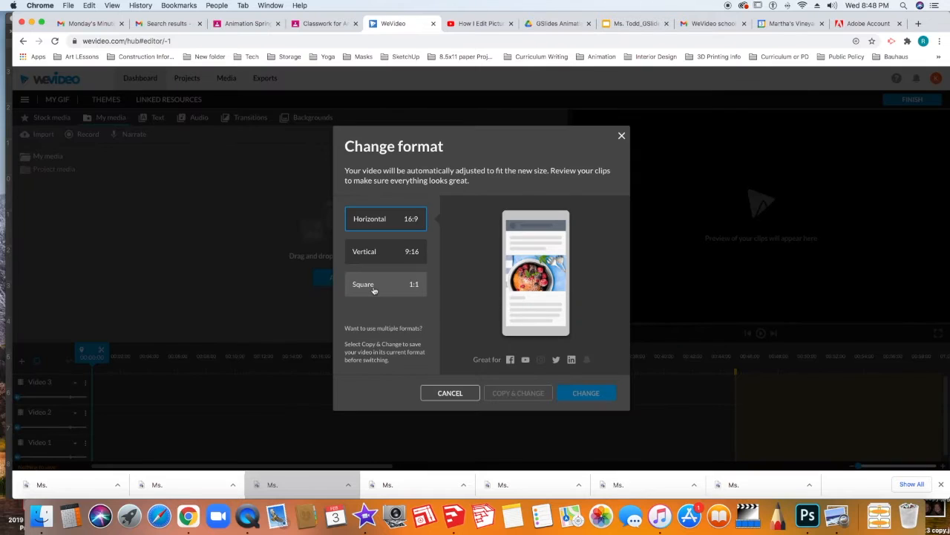
pyautogui.click(374, 291)
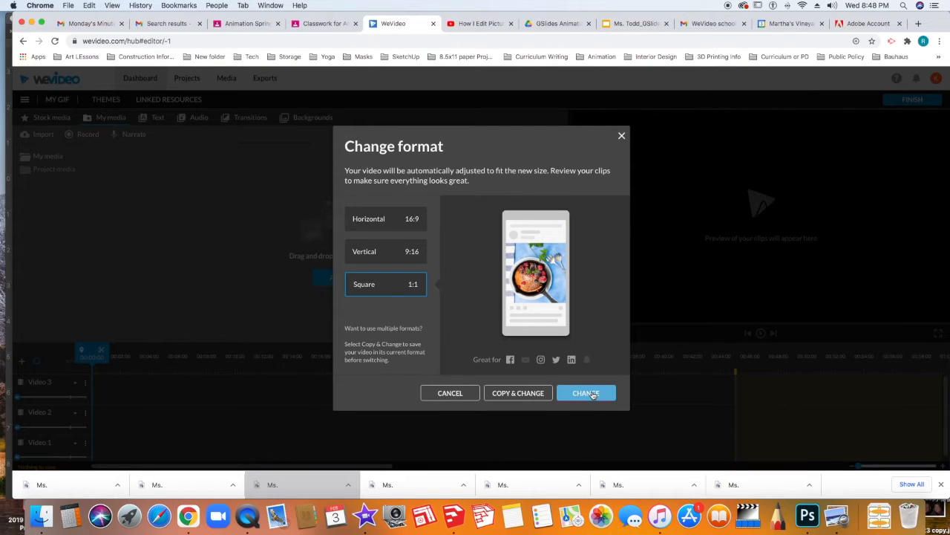
pyautogui.click(616, 394)
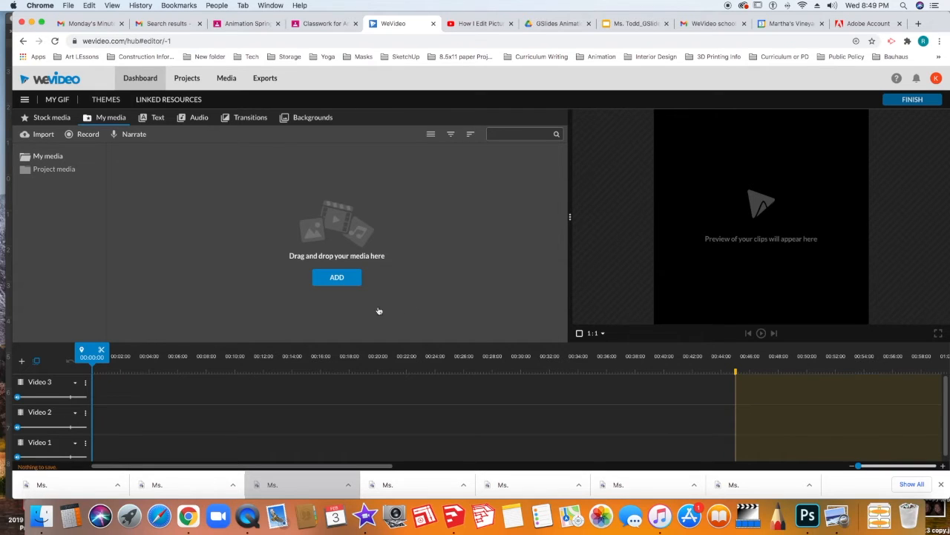
# Import all fourteen GSlides_GIF Animation JPEG images from the Downloads folder into the media library
pyautogui.click(344, 280)
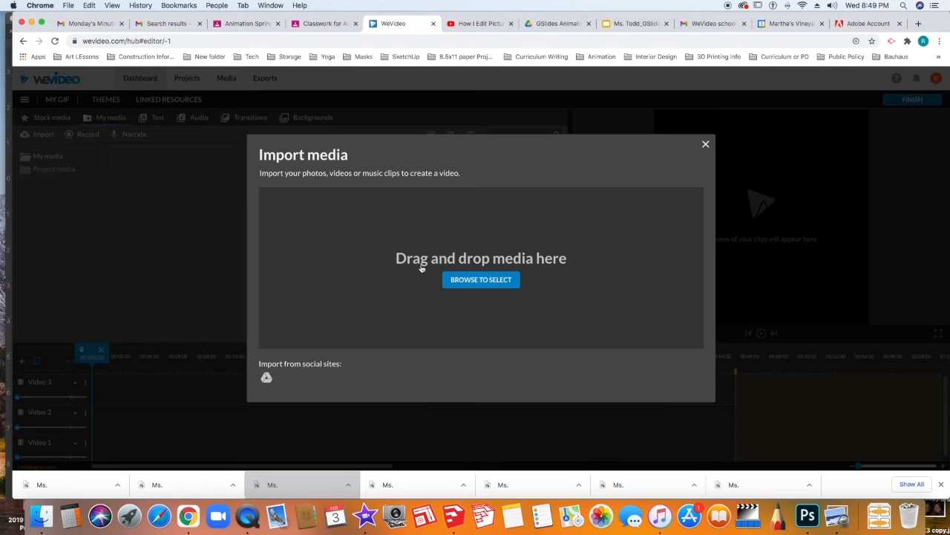
pyautogui.click(490, 286)
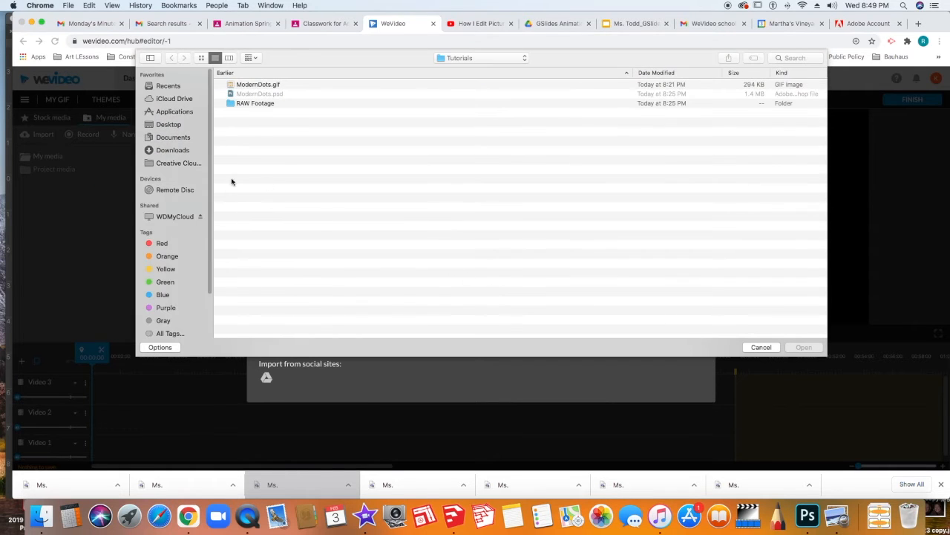
pyautogui.click(163, 151)
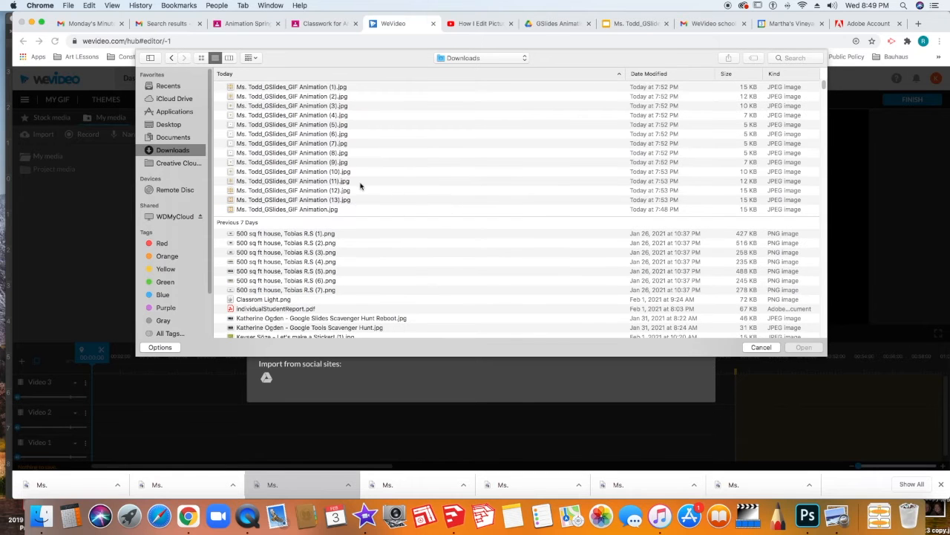
pyautogui.click(300, 87)
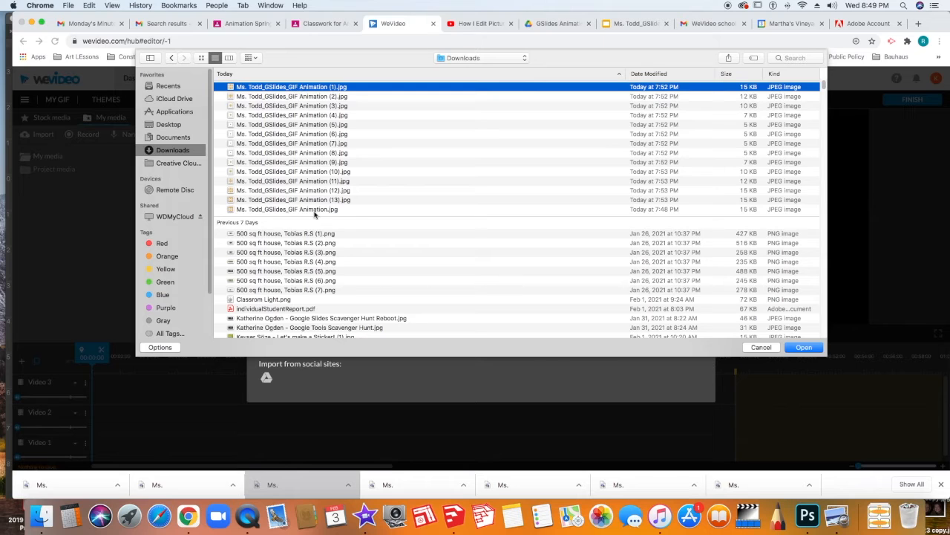
pyautogui.keyDown('shift'); pyautogui.click(314, 212); pyautogui.keyUp('shift')
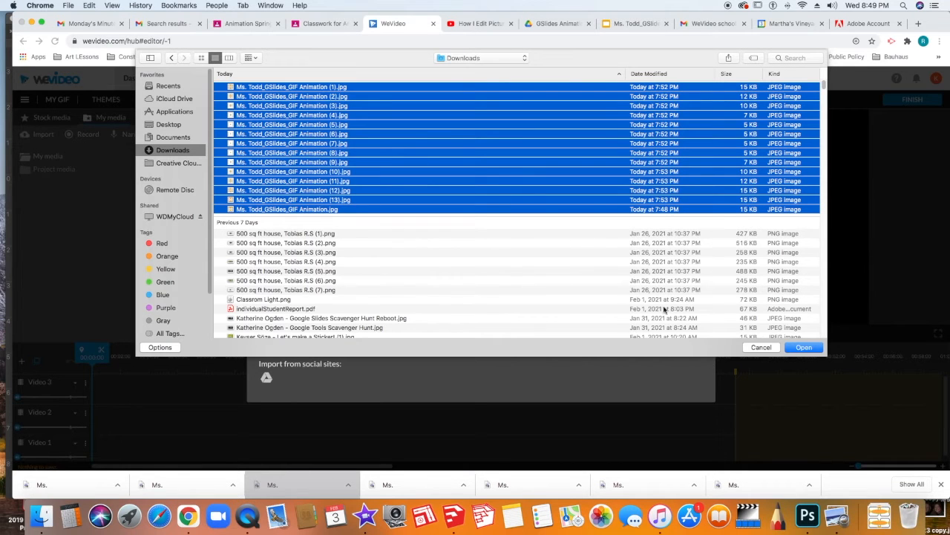
pyautogui.click(803, 347)
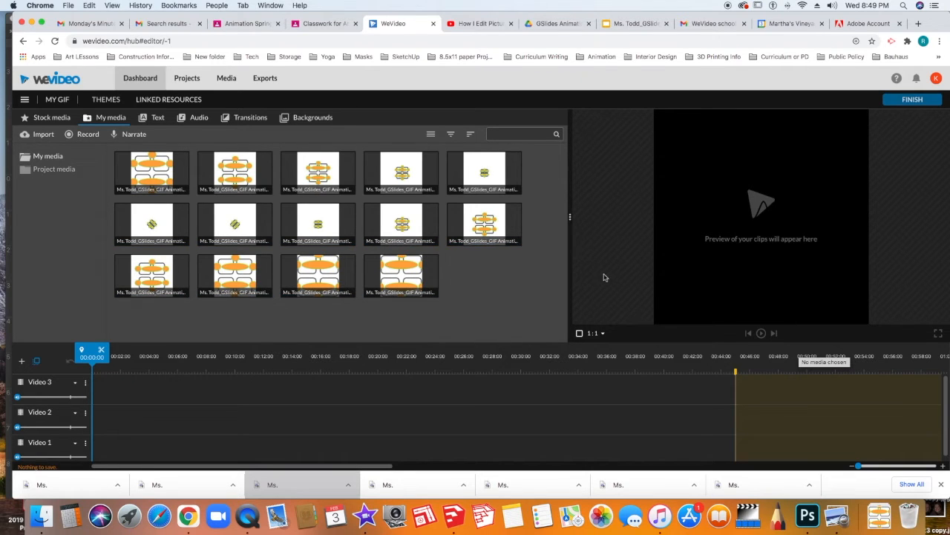
# Look through the imported images as a list, and place all of them at the start of the Video 3 track
pyautogui.click(431, 136)
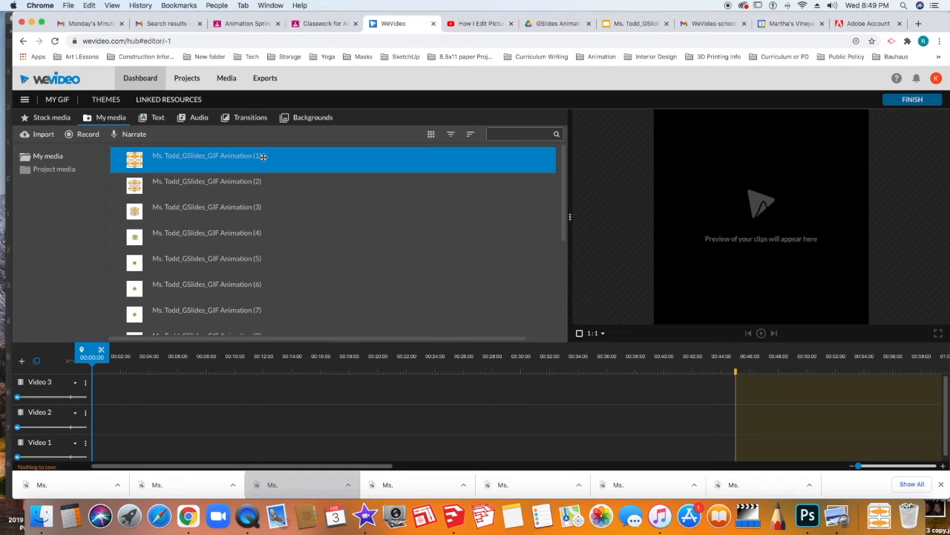
pyautogui.scroll(-5, 265, 283)
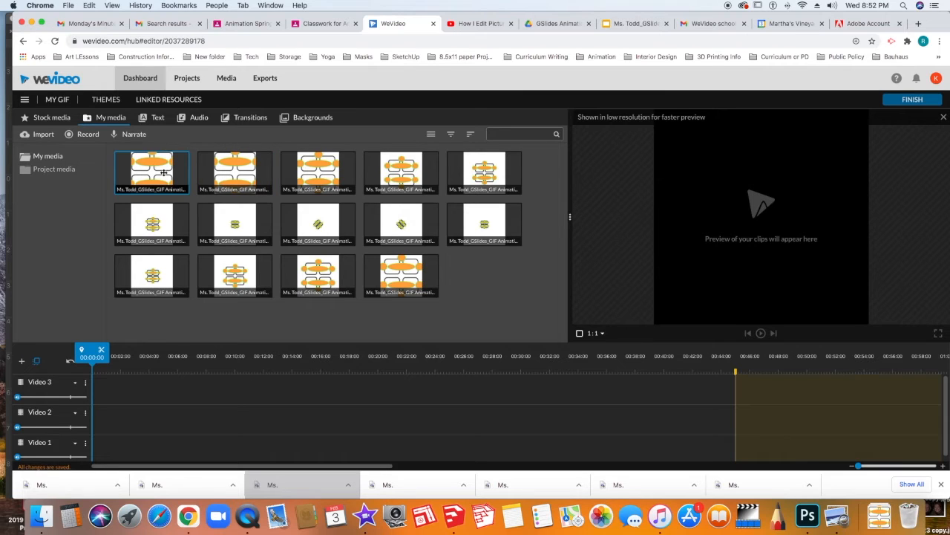
pyautogui.moveTo(124, 147); pyautogui.dragTo(537, 311)
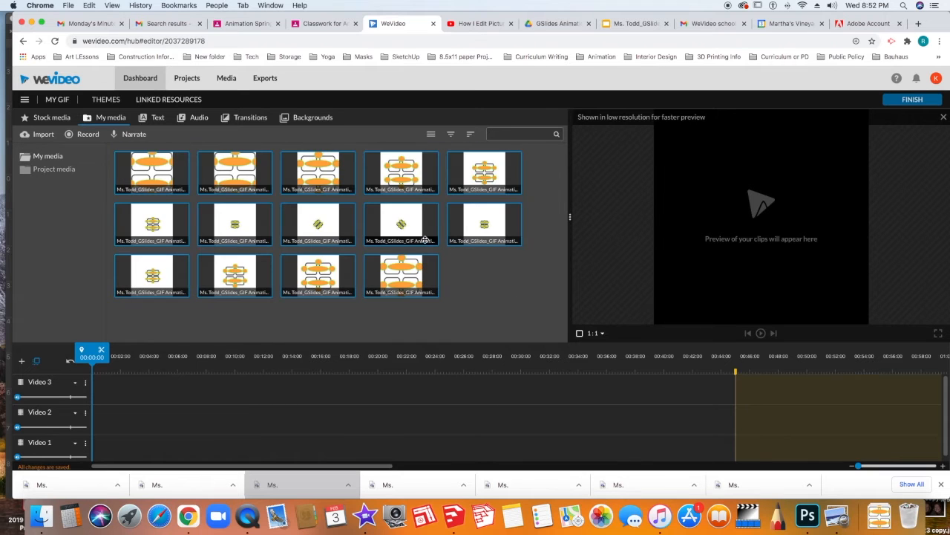
pyautogui.moveTo(330, 225); pyautogui.dragTo(100, 389)
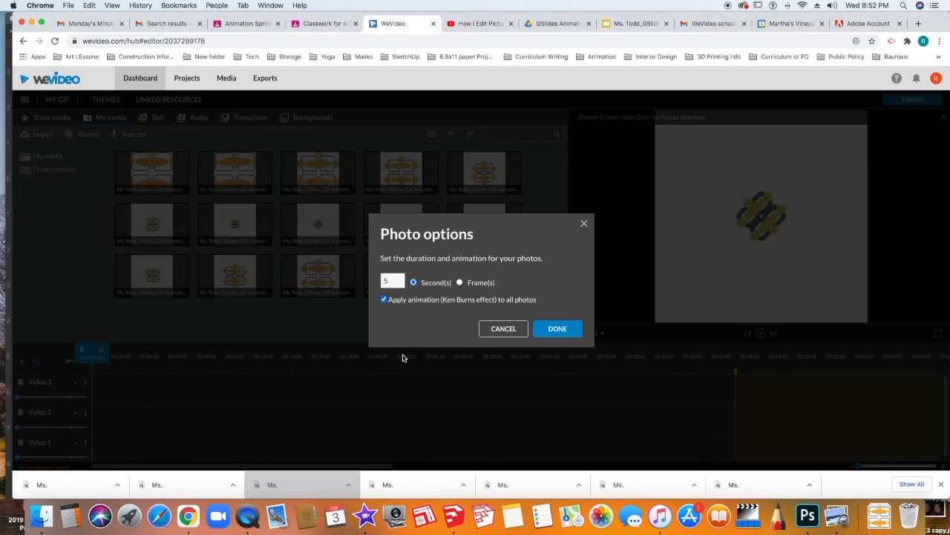
# Set the photo duration to .2 seconds and turn off the Ken Burns animation for all photos
pyautogui.click(384, 300)
pyautogui.doubleClick(396, 283)
pyautogui.write('.2')
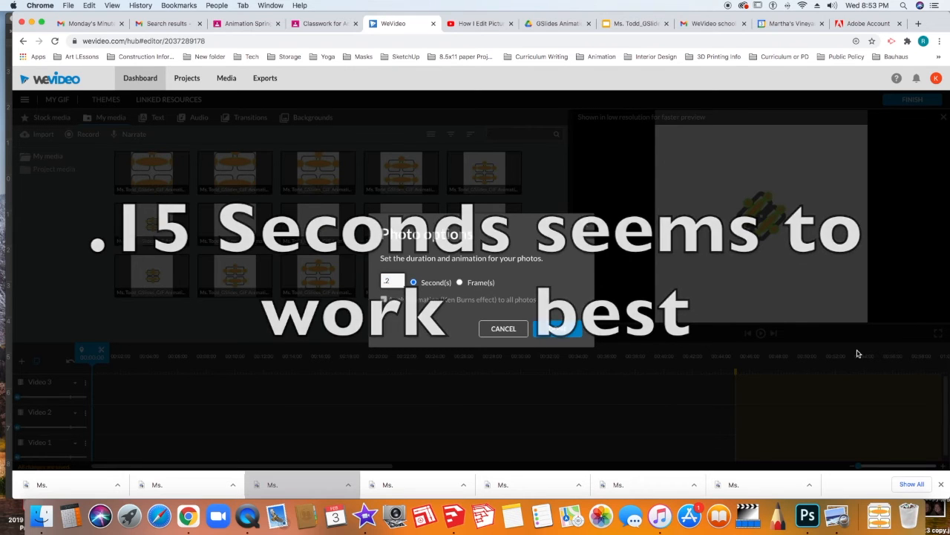
pyautogui.click(556, 329)
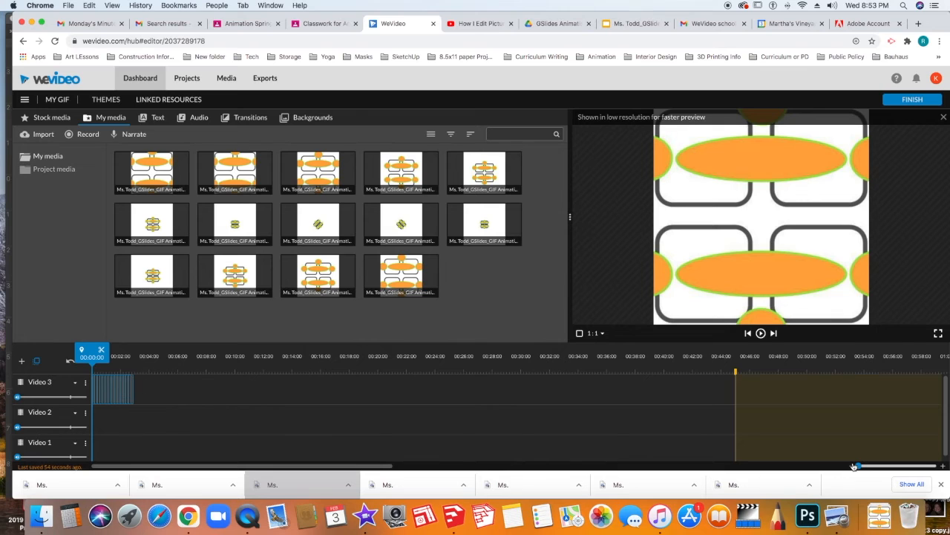
# Preview the image sequence and move its second clip to the end of the Video 3 track
pyautogui.moveTo(858, 466); pyautogui.dragTo(867, 466)
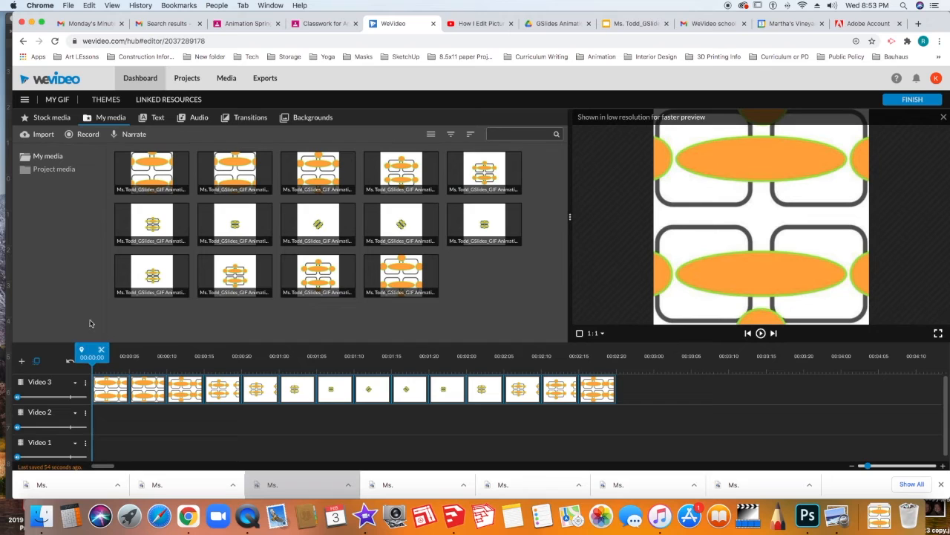
pyautogui.press('space')
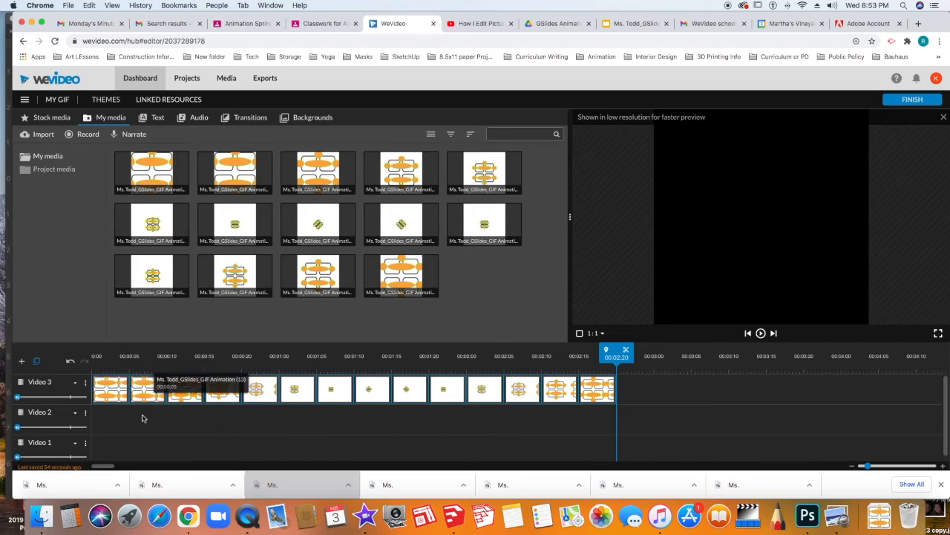
pyautogui.click(117, 391)
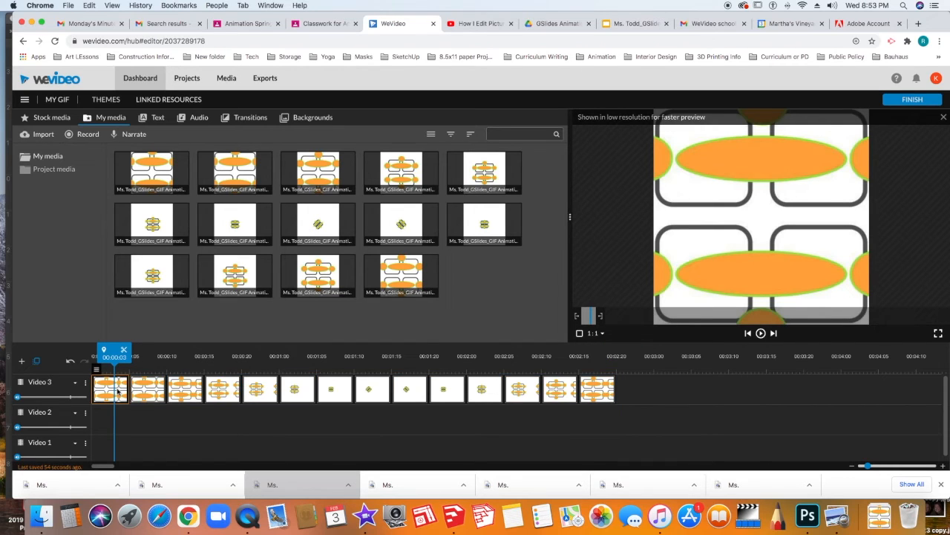
pyautogui.click(149, 397)
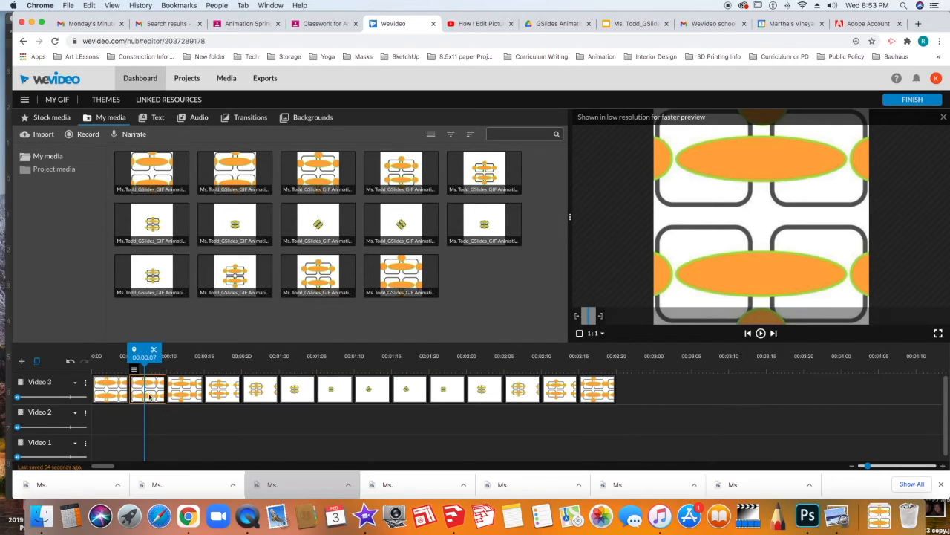
pyautogui.click(147, 391)
pyautogui.moveTo(147, 389); pyautogui.dragTo(646, 392)
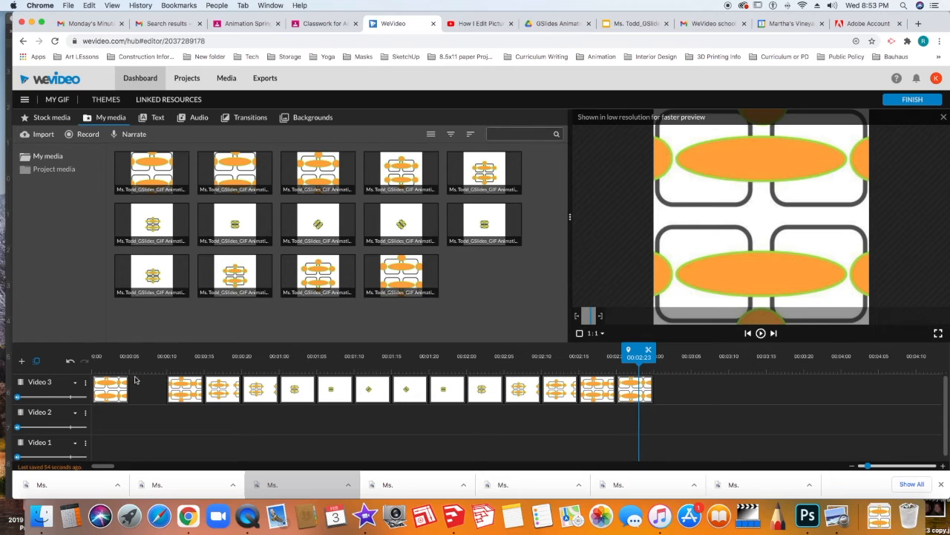
# Close the gap after the first clip on Video 3 and replay the sequence from the start
pyautogui.click(155, 387)
pyautogui.moveTo(154, 387); pyautogui.dragTo(127, 401)
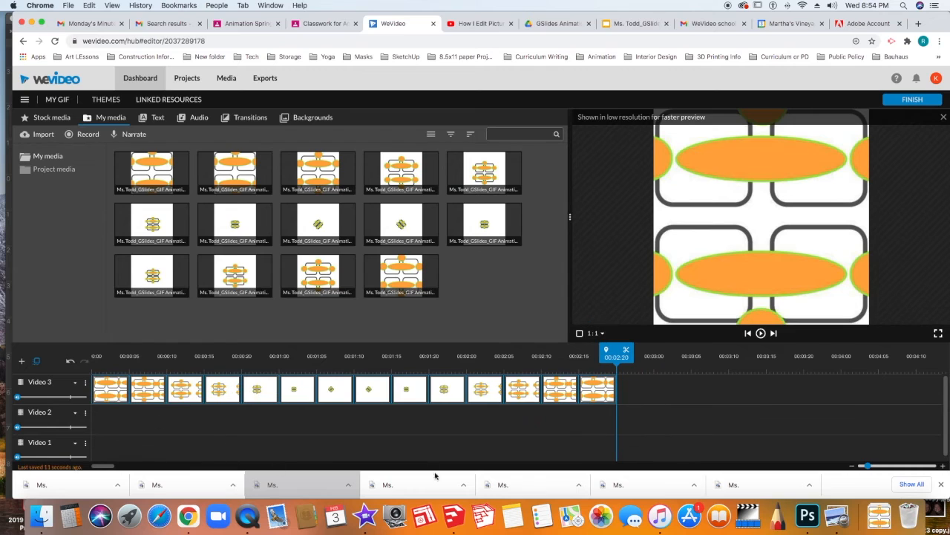
pyautogui.moveTo(606, 351)
pyautogui.mouseDown()
pyautogui.moveTo(138, 352)
pyautogui.moveTo(72, 361)
pyautogui.mouseUp()
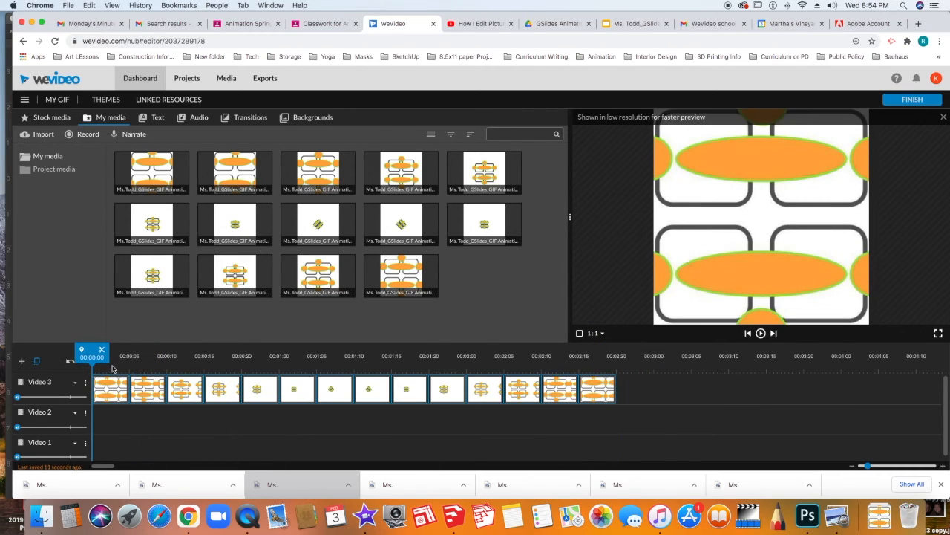
pyautogui.press('space')
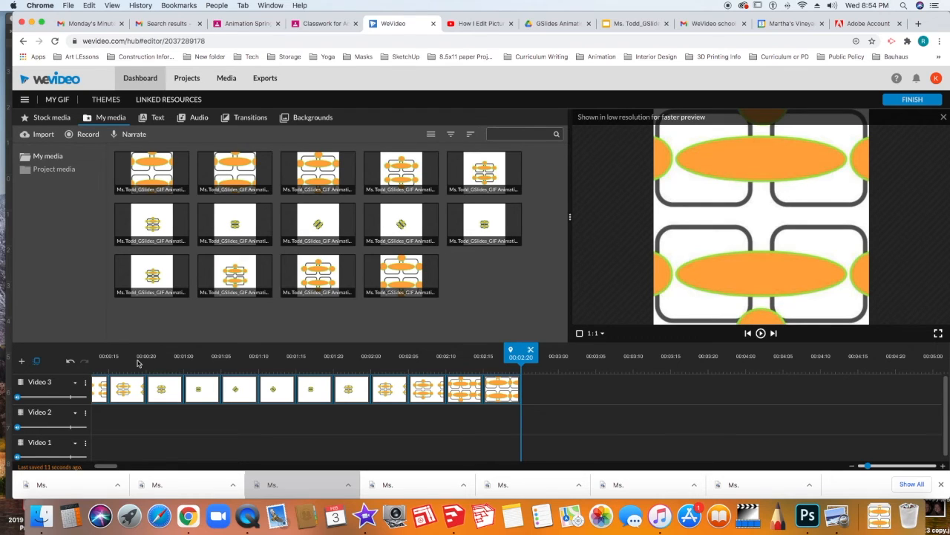
# Finish the project and title the export ModernDots_WeVideo
pyautogui.click(910, 99)
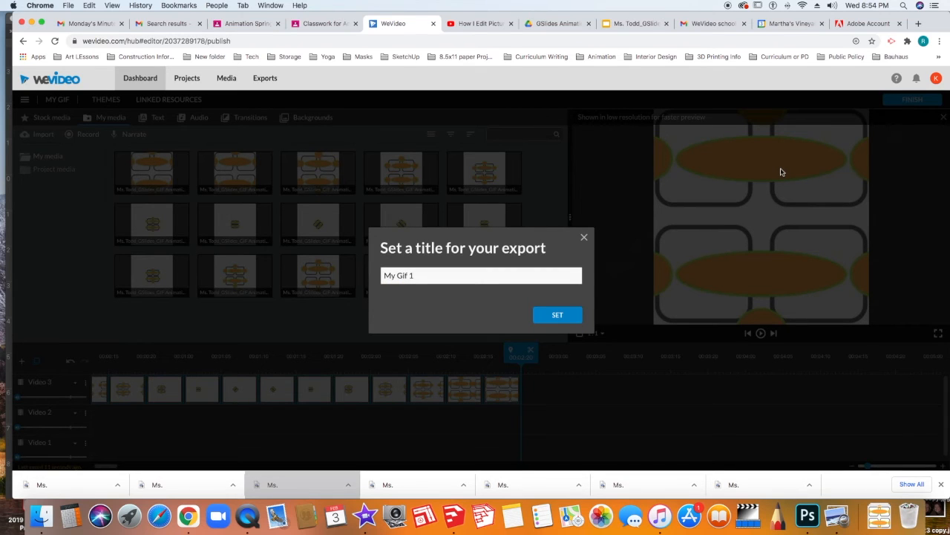
pyautogui.tripleClick(421, 278)
pyautogui.write('ModernDots_WeVideo')
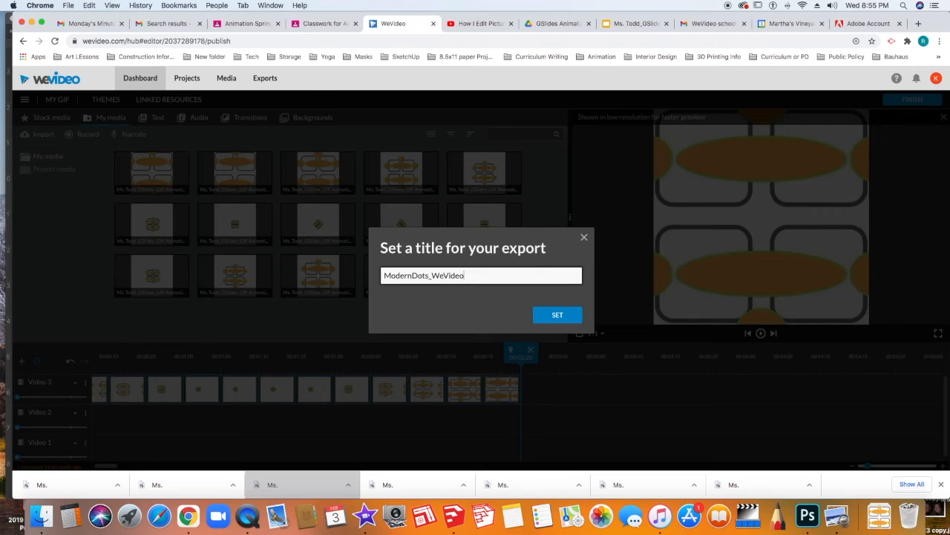
pyautogui.click(550, 319)
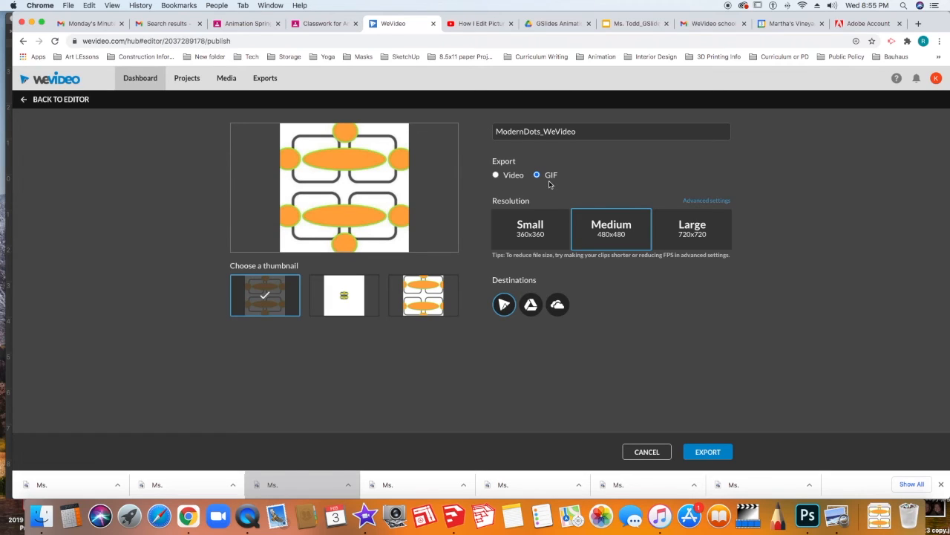
# Set the GIF export resolution to Medium 480x480 and save the advanced frame rate setting at 10 fps
pyautogui.click(547, 237)
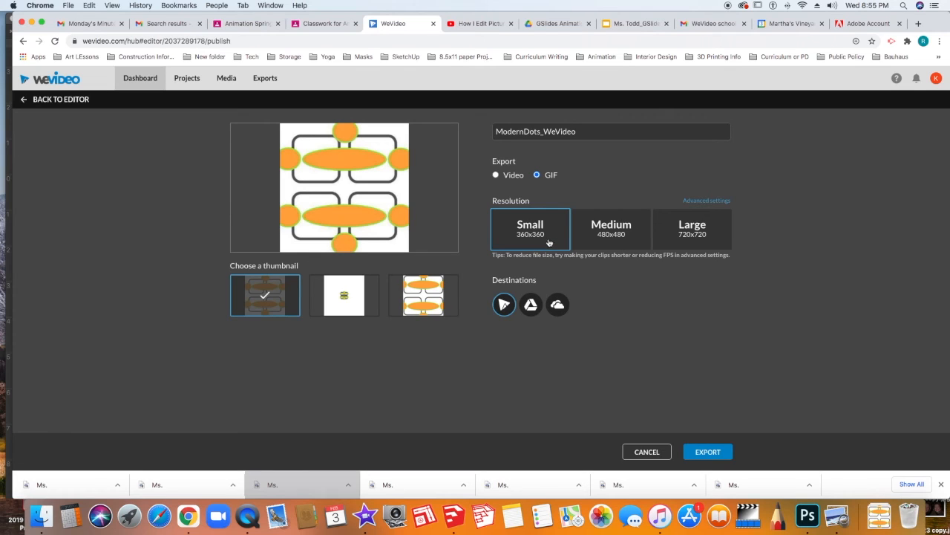
pyautogui.click(616, 235)
pyautogui.click(700, 205)
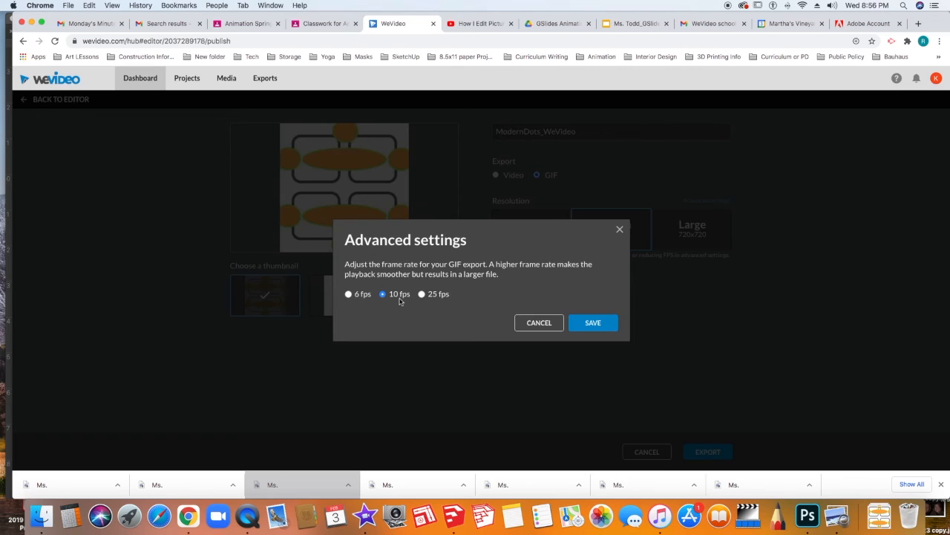
pyautogui.click(596, 324)
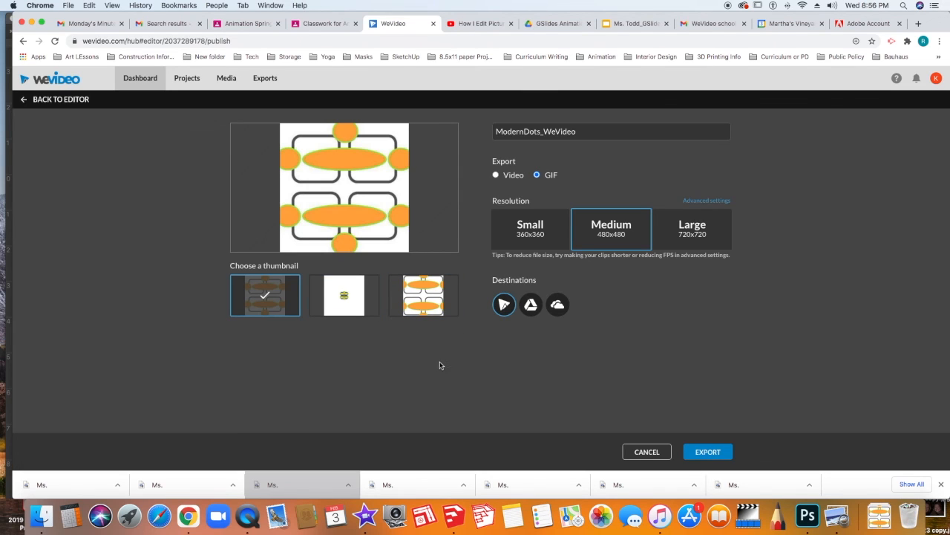
# Export the animation as a GIF and open the finished file for viewing
pyautogui.click(719, 452)
pyautogui.click(481, 216)
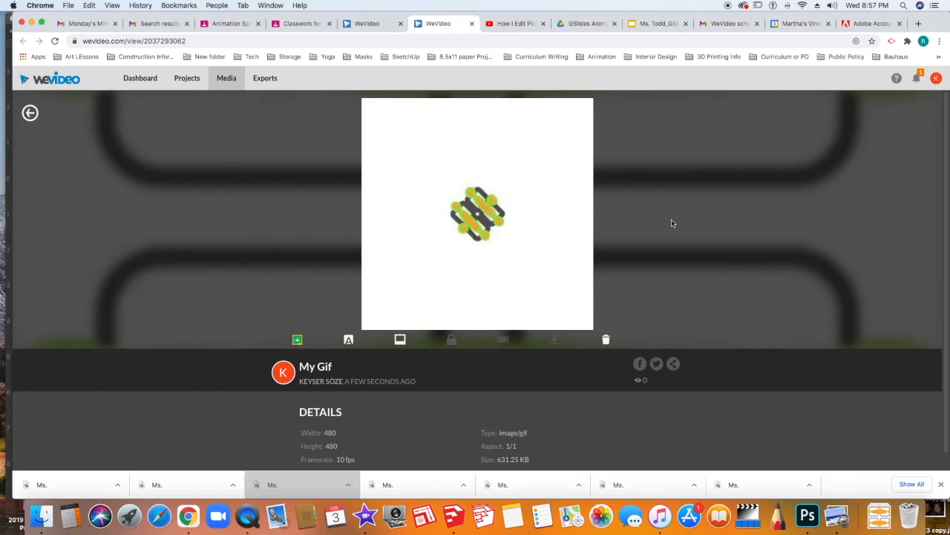
# Start sharing the GIF to Google Classroom, choose the Animation Spring 2021 - H Block class, and open the assignment choices
pyautogui.click(298, 340)
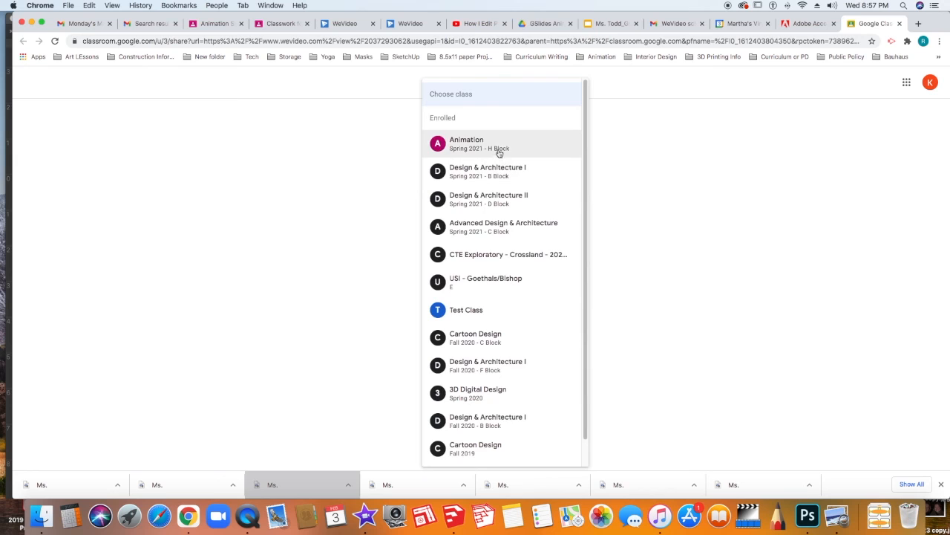
pyautogui.click(566, 144)
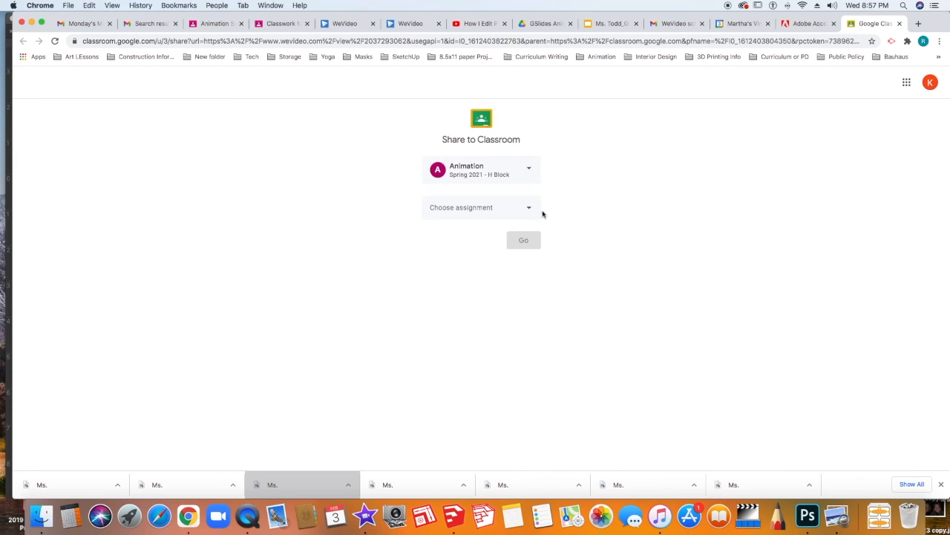
pyautogui.click(530, 210)
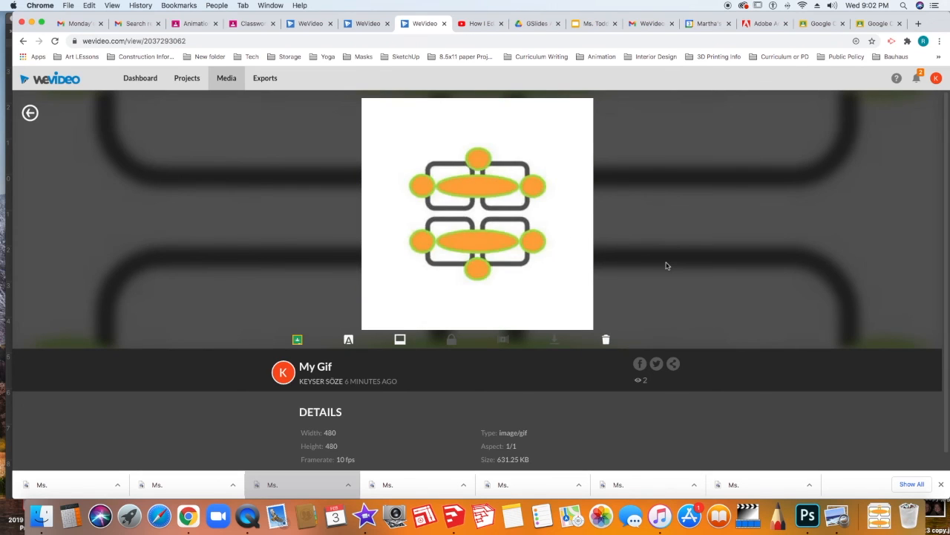